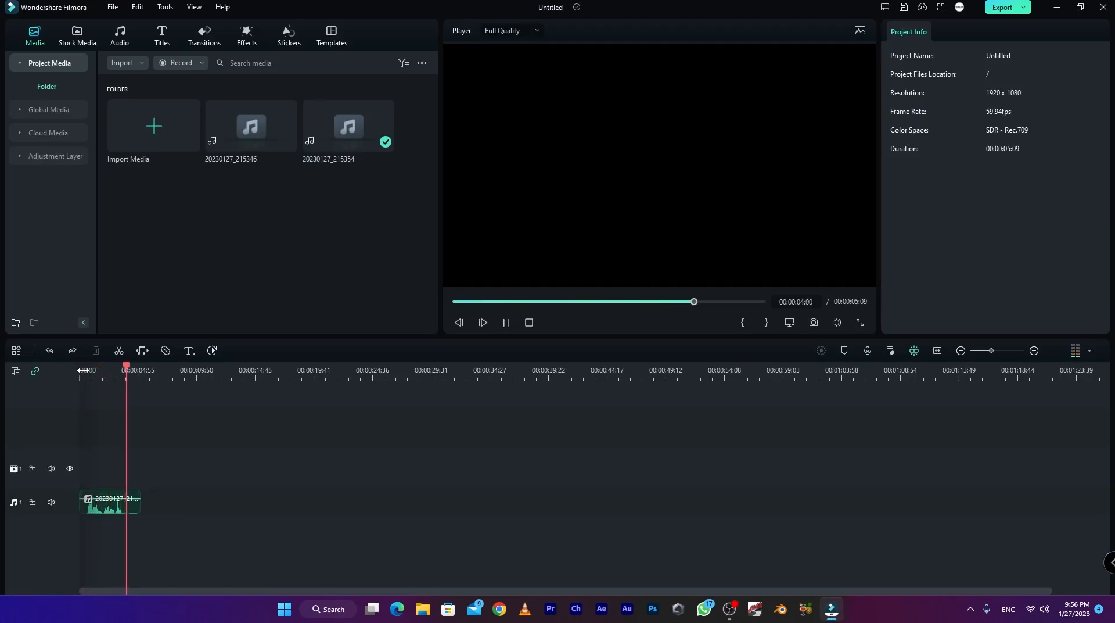
# Step: Stop the audio preview and move the playhead back to about 00:00:00:29 on the timeline
pyautogui.press('space')
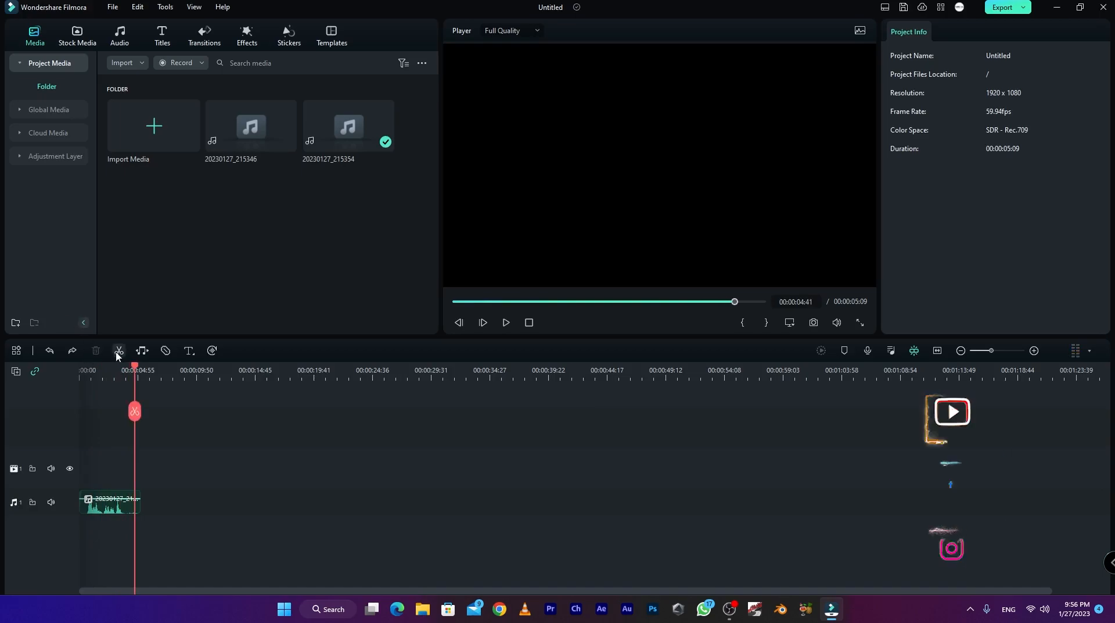
pyautogui.click(128, 372)
pyautogui.moveTo(128, 373); pyautogui.dragTo(85, 372)
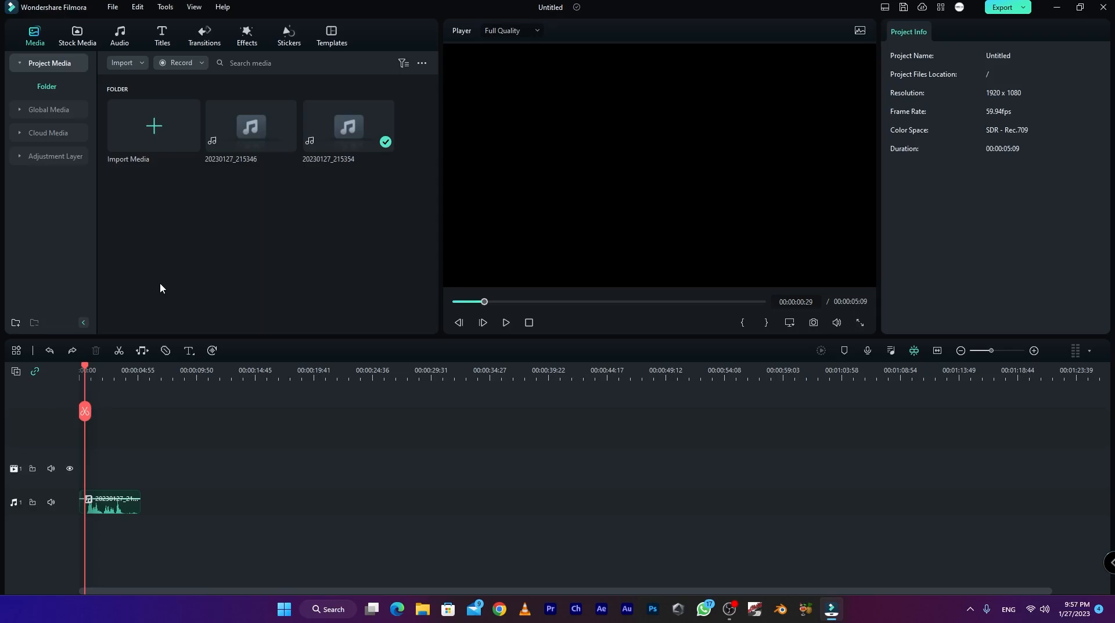
# Step: Open the Speech-to-Text settings for the 20230127_215354 audio clip on the timeline
pyautogui.click(118, 511)
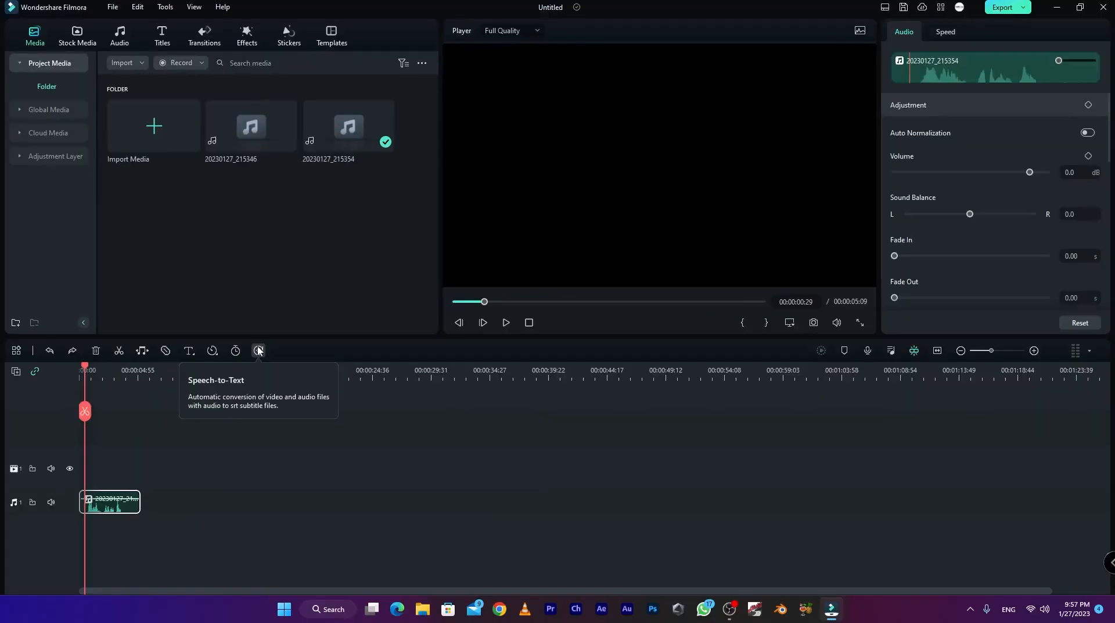
pyautogui.click(258, 350)
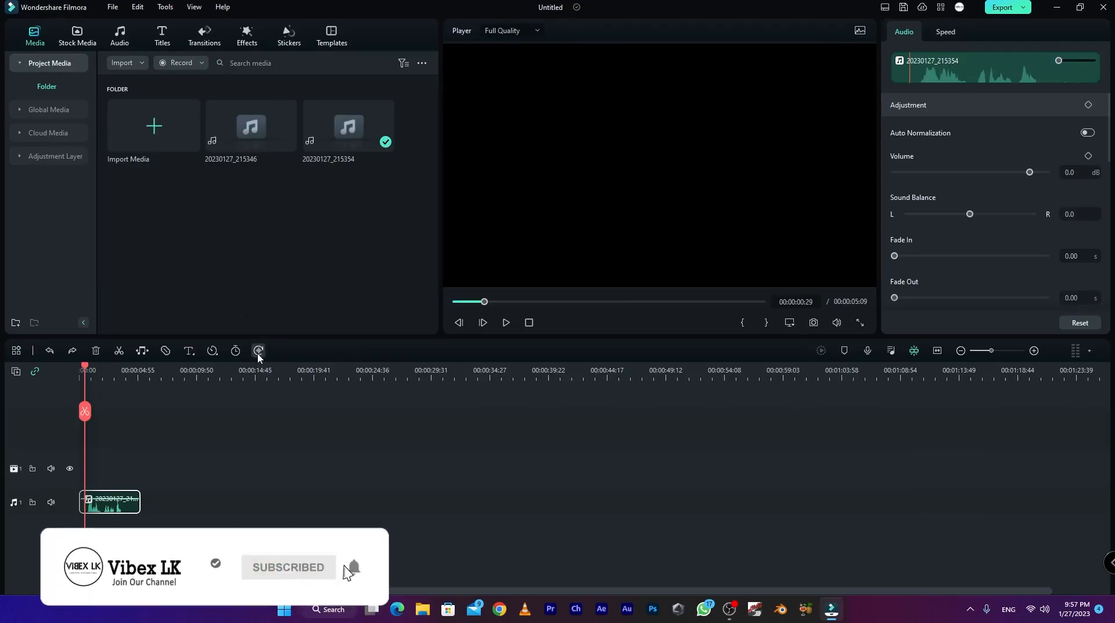
pyautogui.click(258, 351)
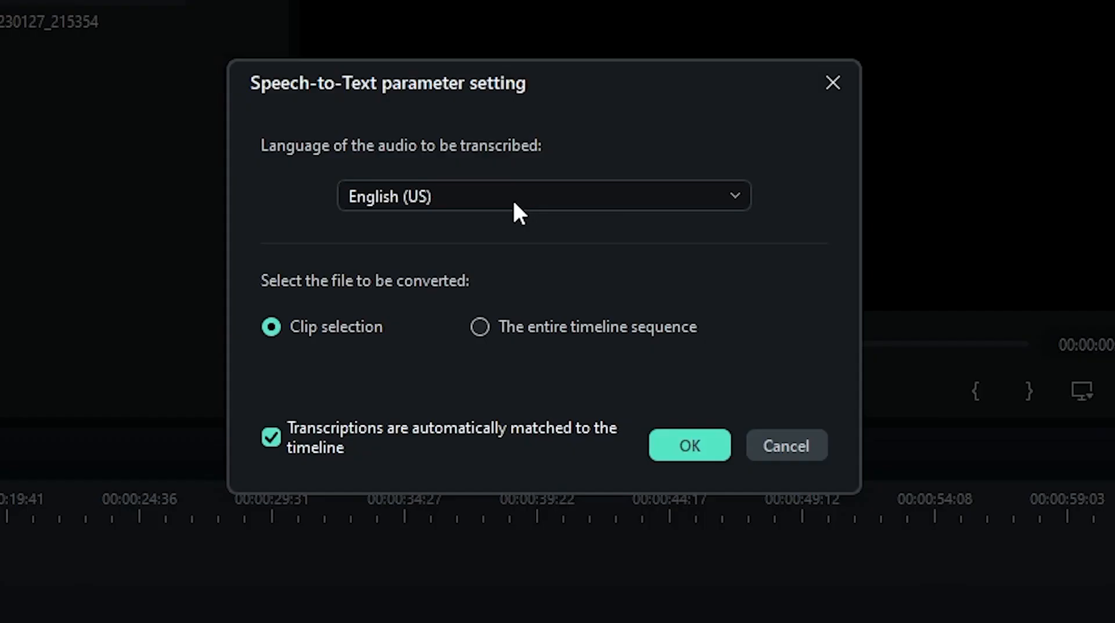
# Step: Look through the available transcription languages, leaving English (US) chosen
pyautogui.click(517, 213)
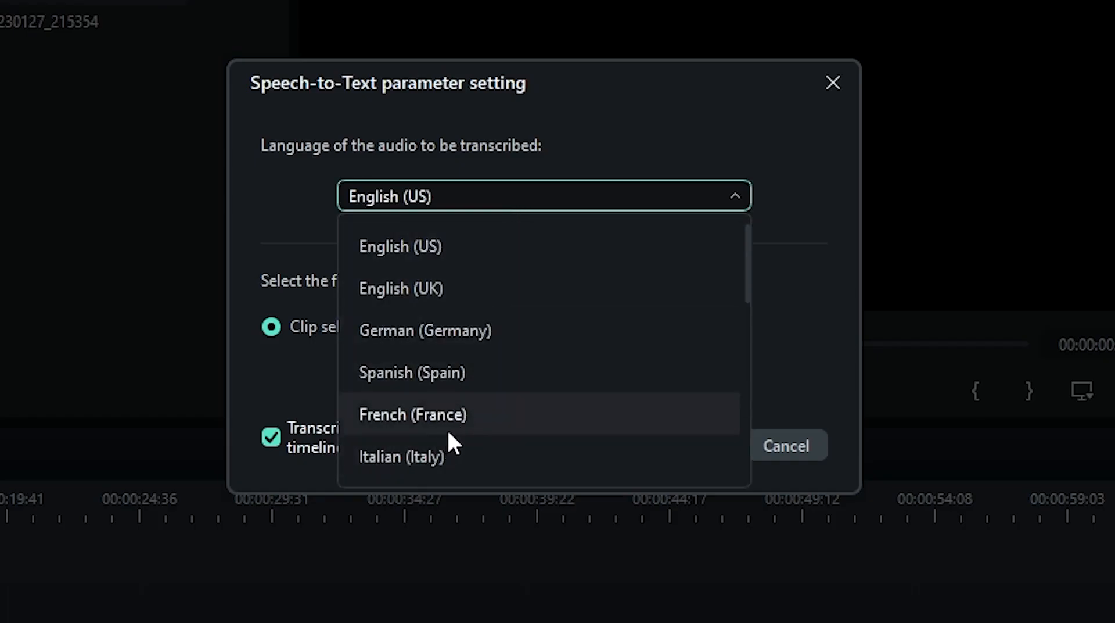
pyautogui.scroll(-3, 453, 451)
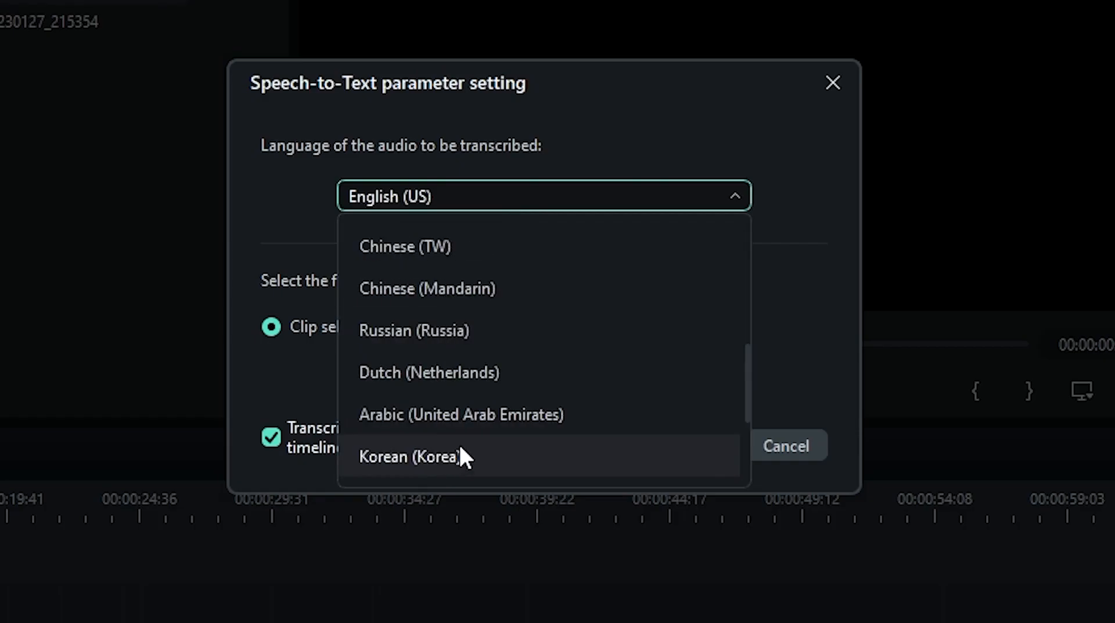
pyautogui.scroll(2, 459, 447)
pyautogui.scroll(2, 462, 451)
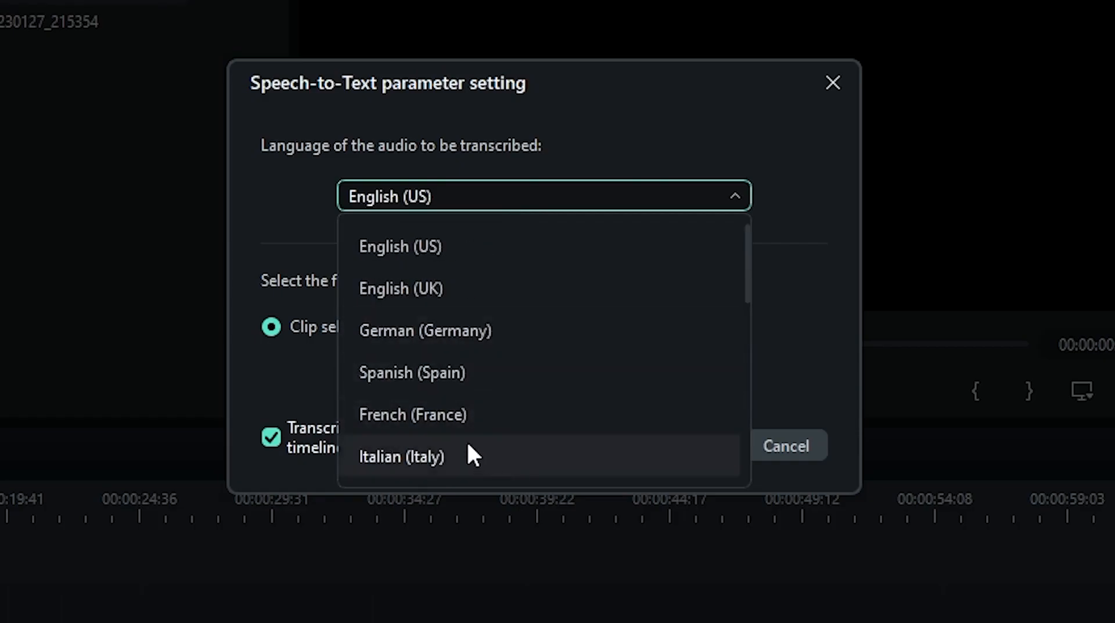
pyautogui.scroll(-2, 465, 450)
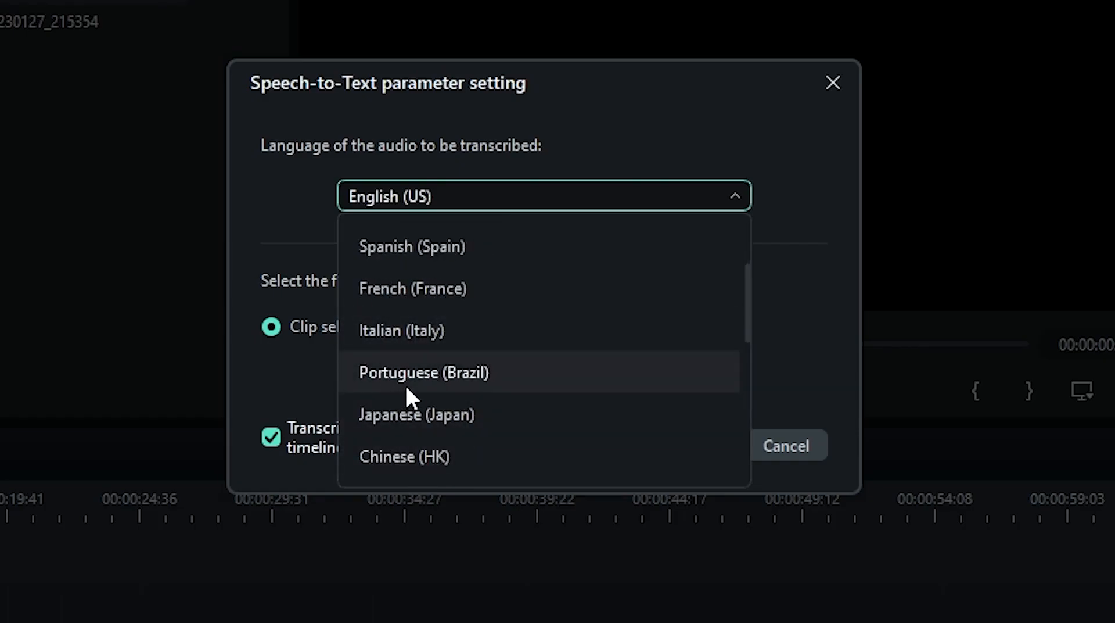
pyautogui.scroll(-1, 413, 391)
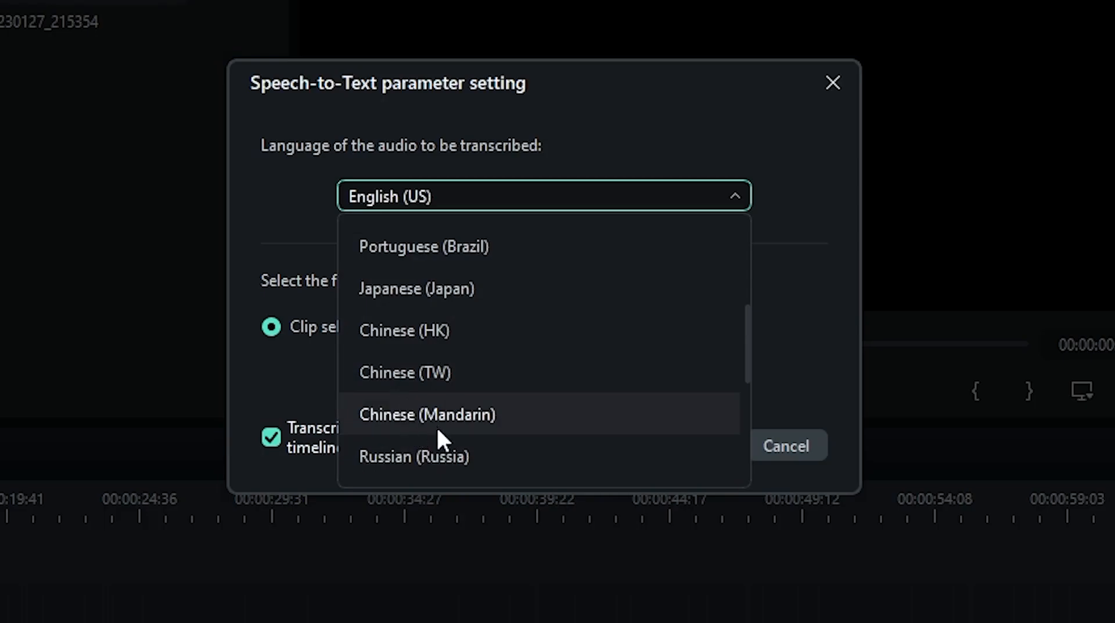
pyautogui.scroll(-1, 437, 430)
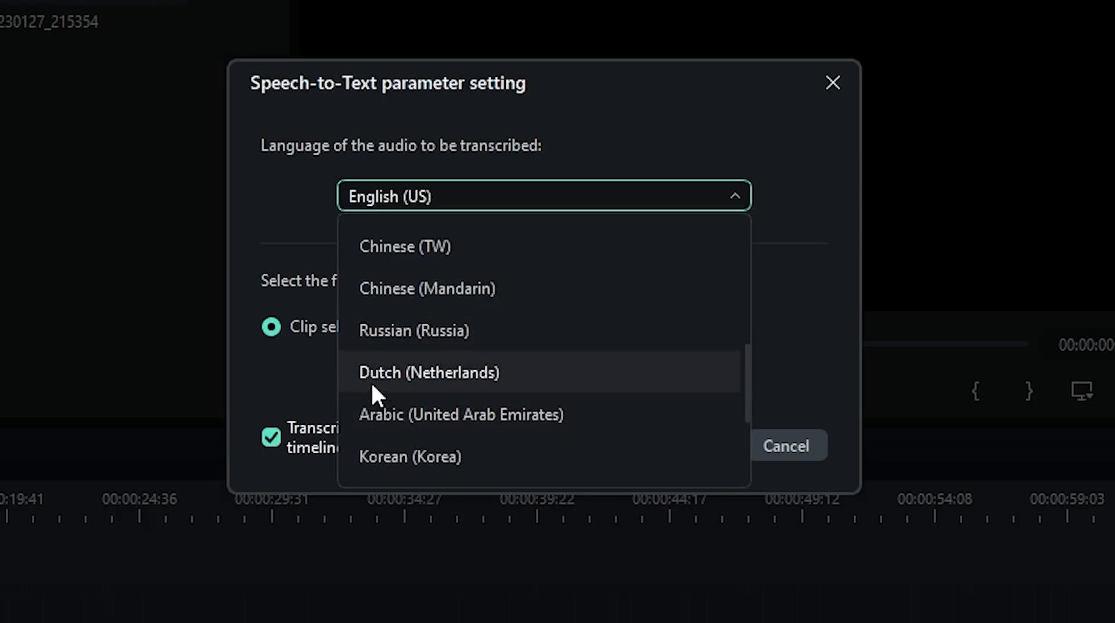
pyautogui.scroll(-1, 429, 459)
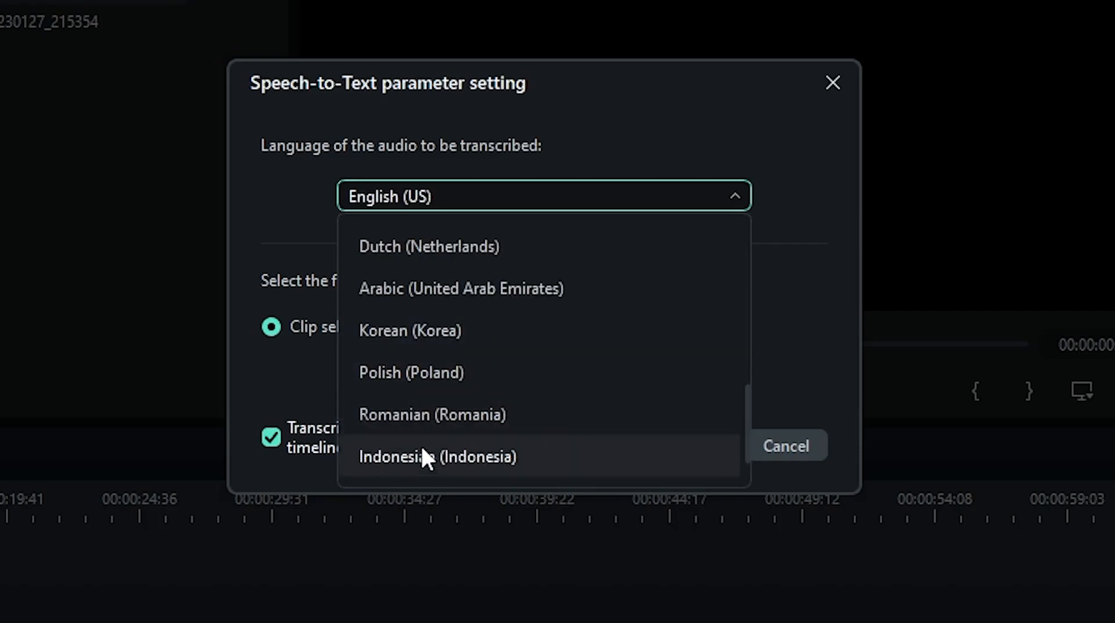
pyautogui.scroll(-1, 451, 441)
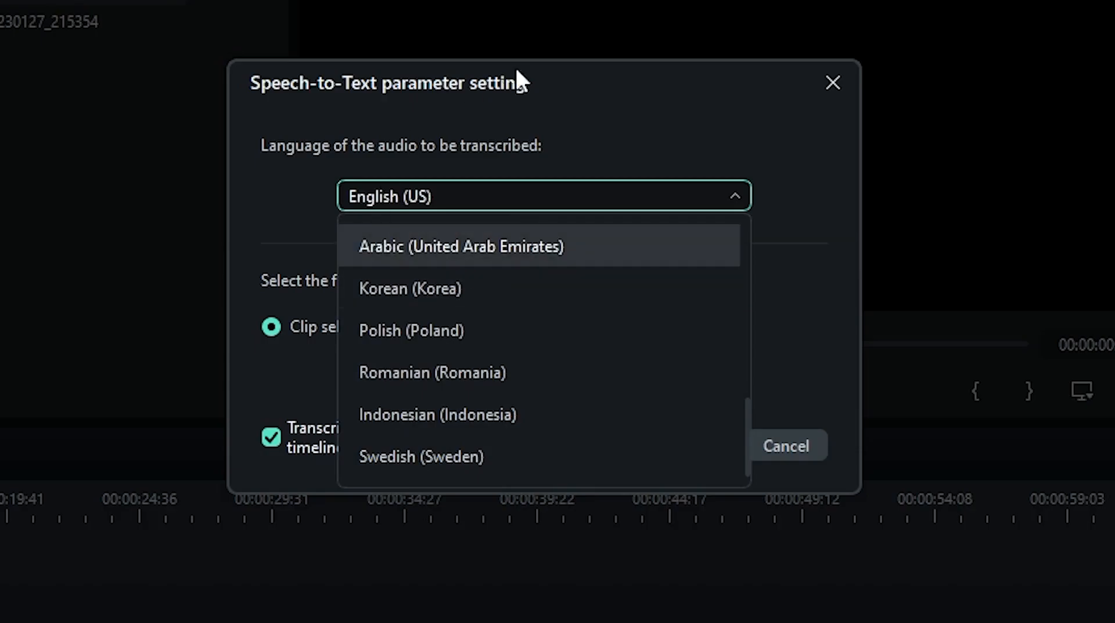
pyautogui.click(517, 135)
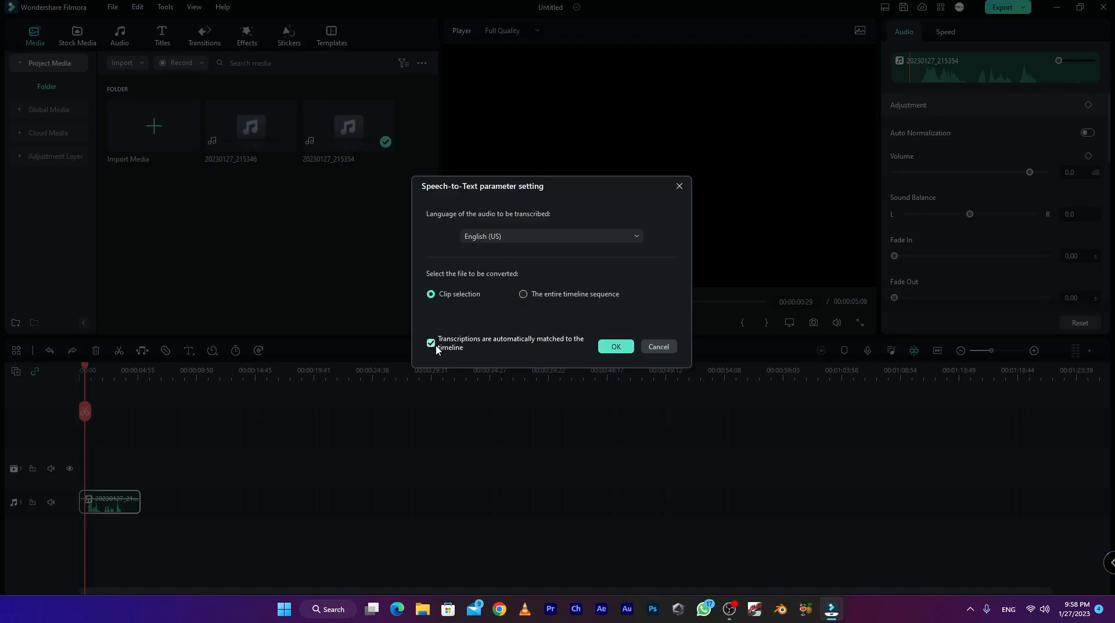
# Step: Transcribe the selected clip in English (US) with automatic timeline matching, and close the list of voice-text services
pyautogui.click(615, 347)
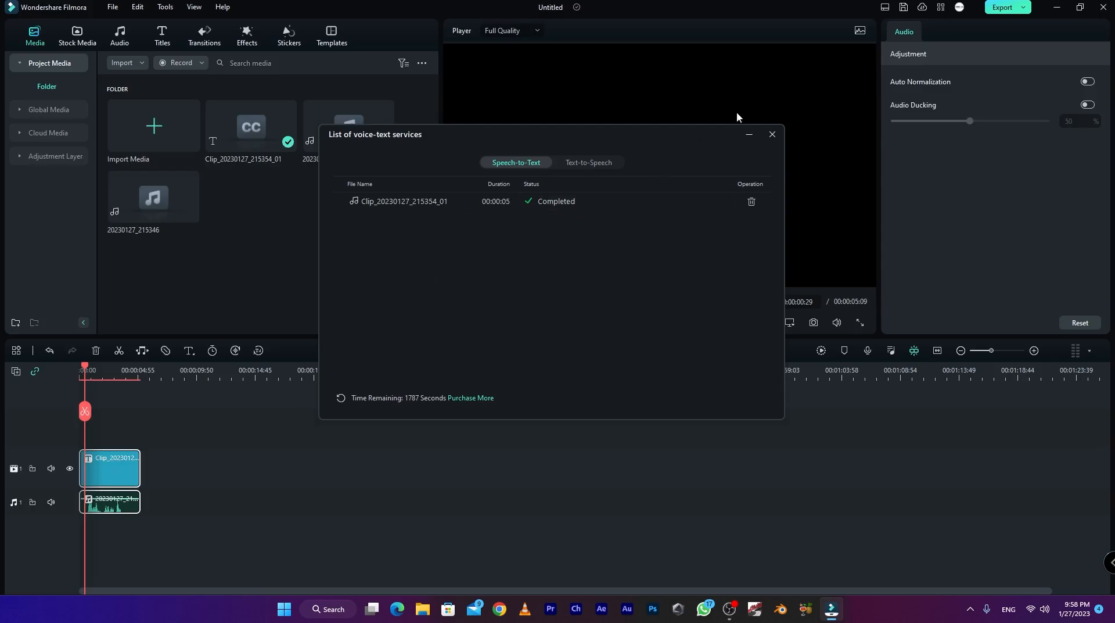
pyautogui.click(773, 137)
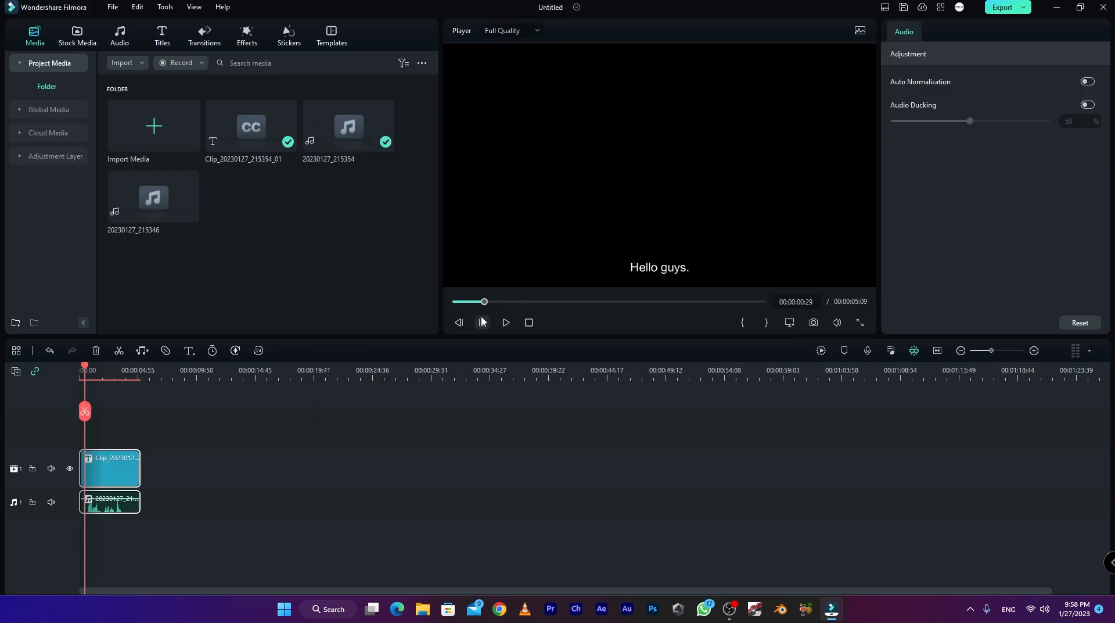
# Step: Play the timeline from the start to check the generated subtitles, and bring the playhead back near the beginning
pyautogui.click(80, 369)
pyautogui.press('space')
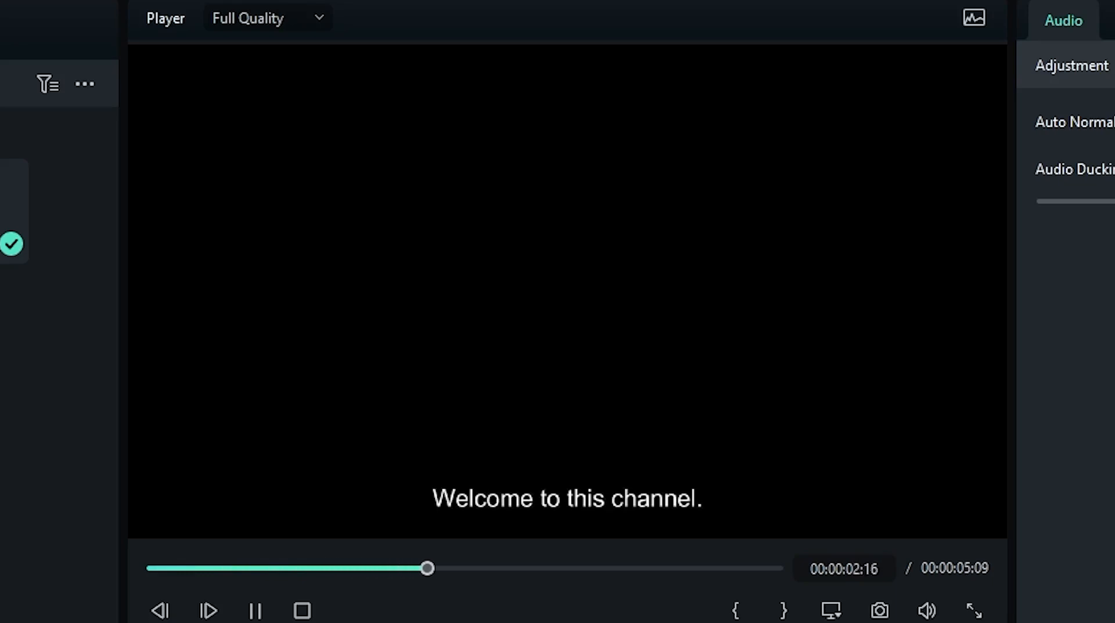
pyautogui.press('space')
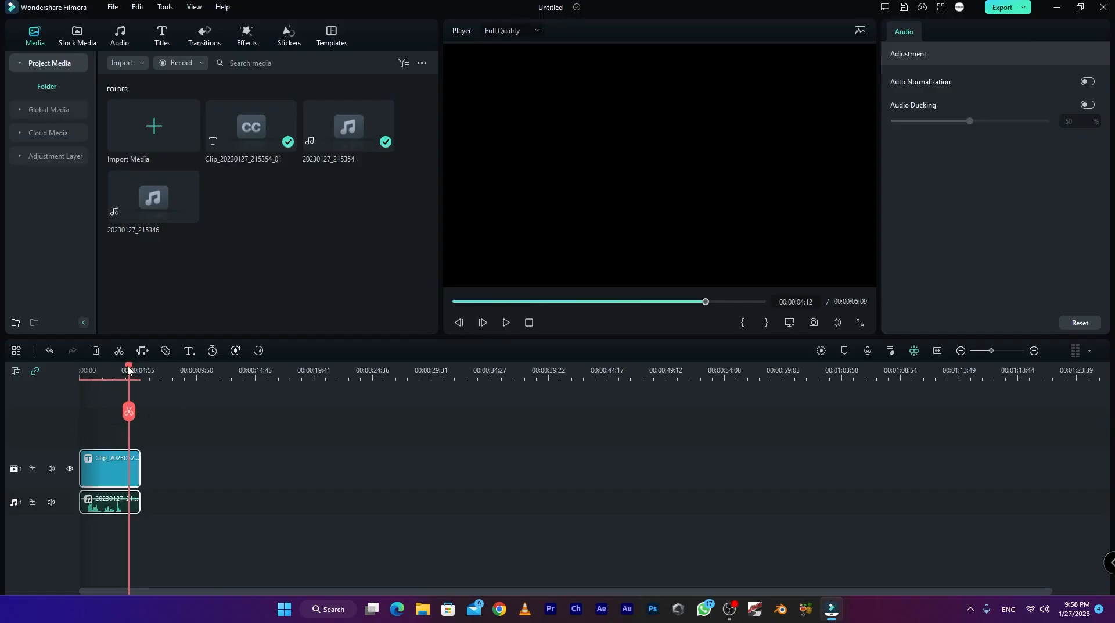
pyautogui.moveTo(129, 370); pyautogui.dragTo(88, 384)
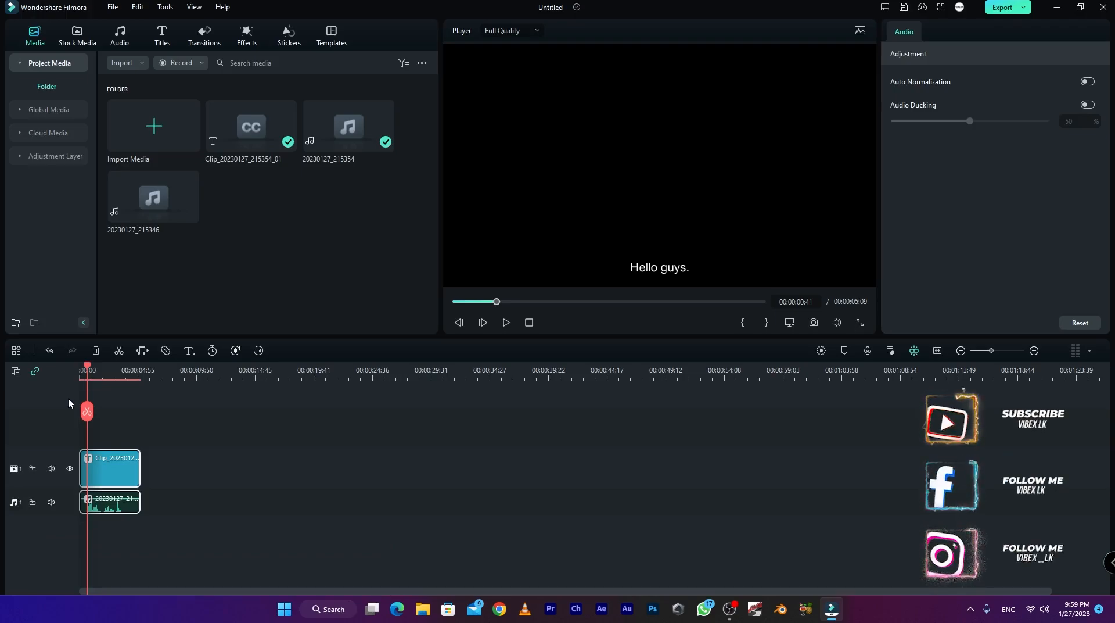
# Step: Delete the 20230127_215354 audio clip from the timeline, leaving only the subtitle clip
pyautogui.click(113, 472)
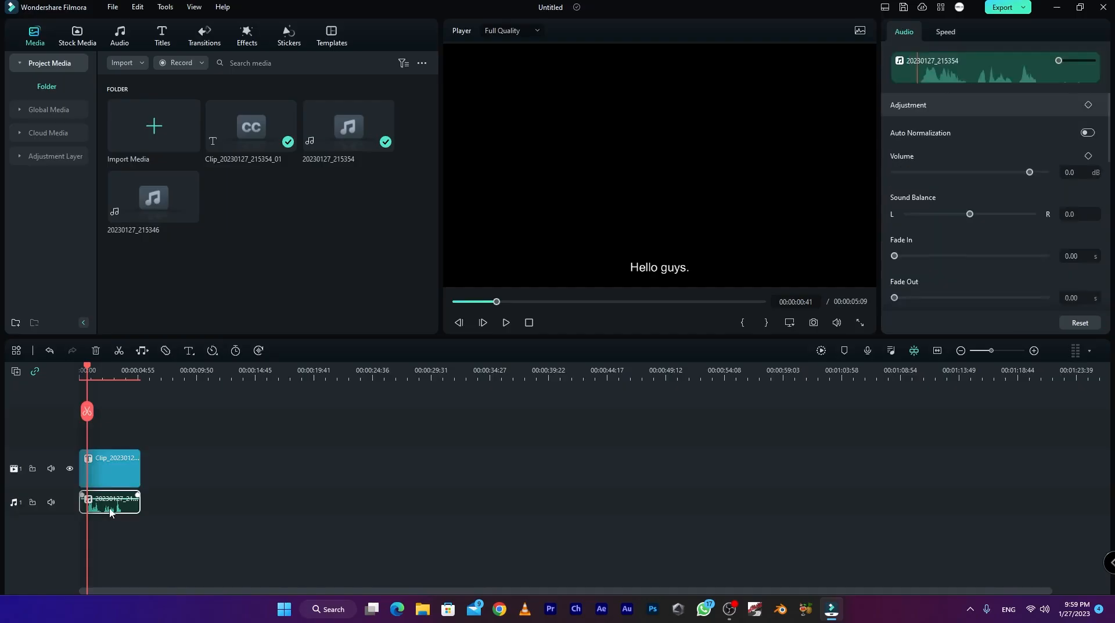
pyautogui.press('Delete')
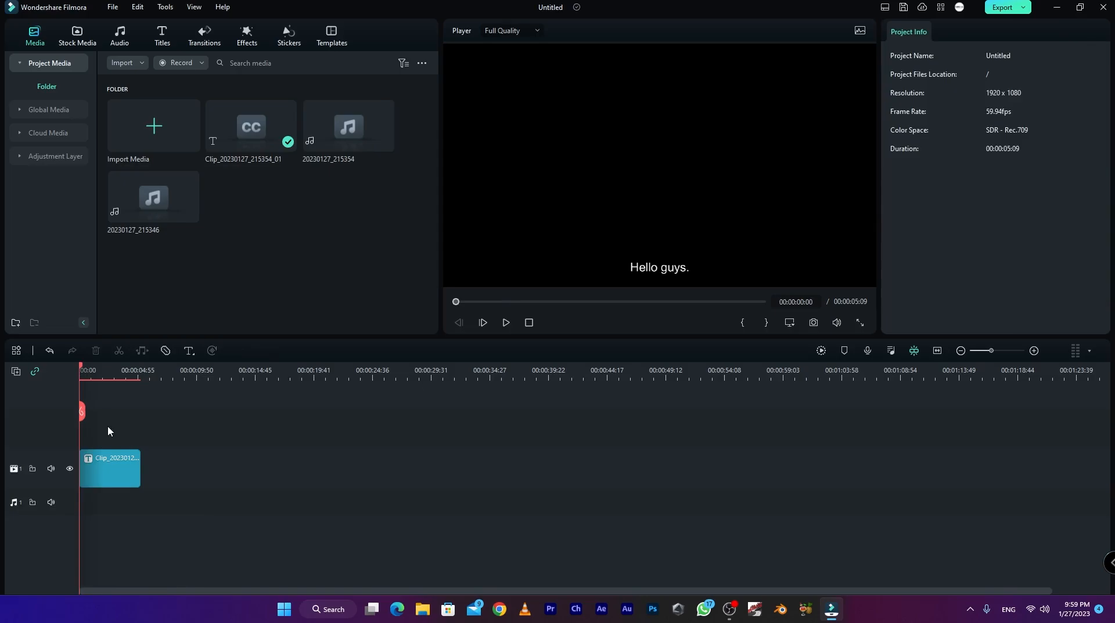
# Step: Move the playhead to about 00:00:02:29 and select the subtitle clip on the timeline
pyautogui.moveTo(80, 374); pyautogui.dragTo(108, 373)
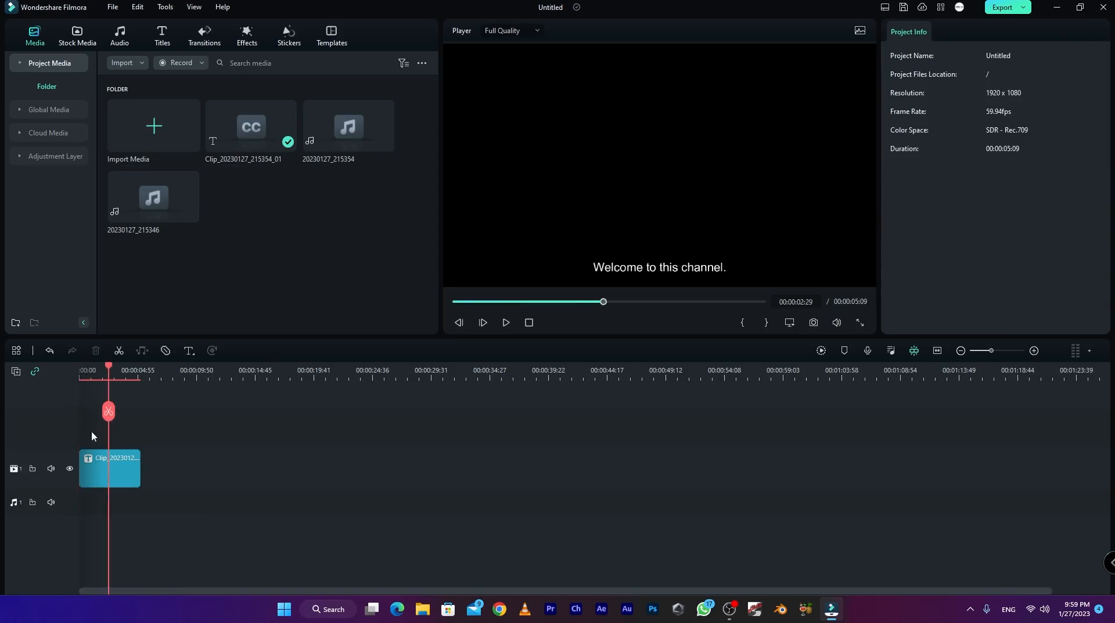
pyautogui.click(119, 469)
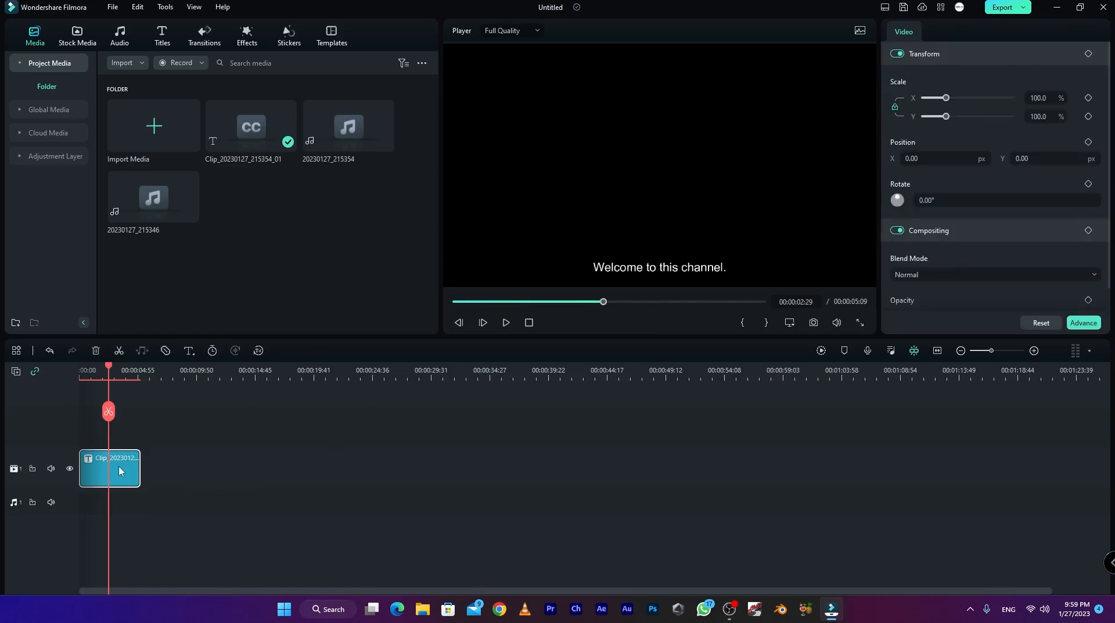
pyautogui.rightClick(118, 469)
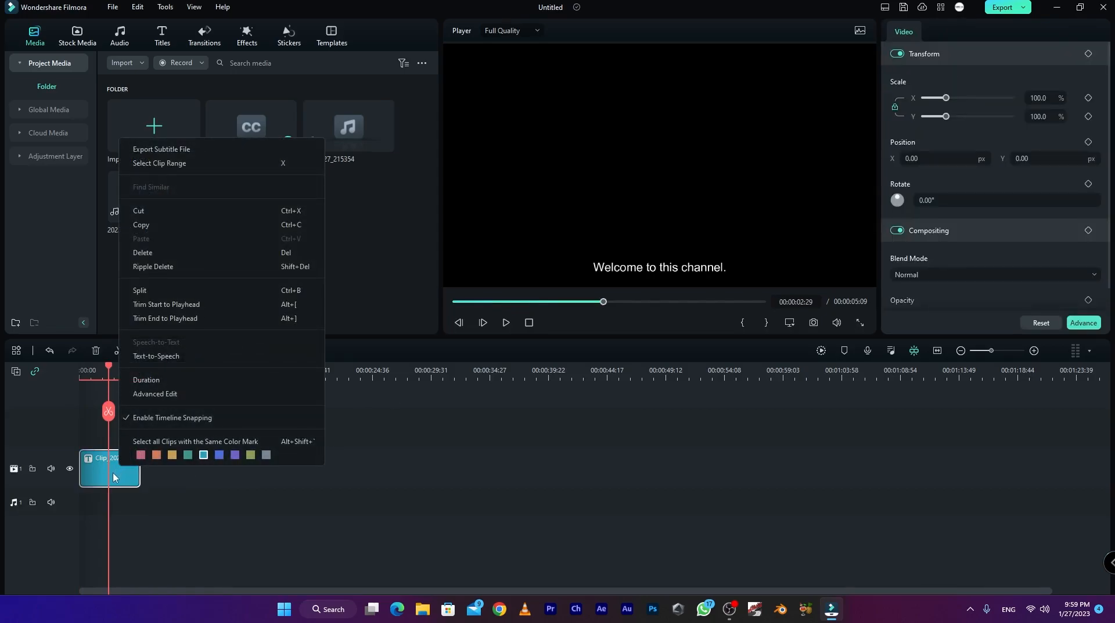
pyautogui.click(116, 477)
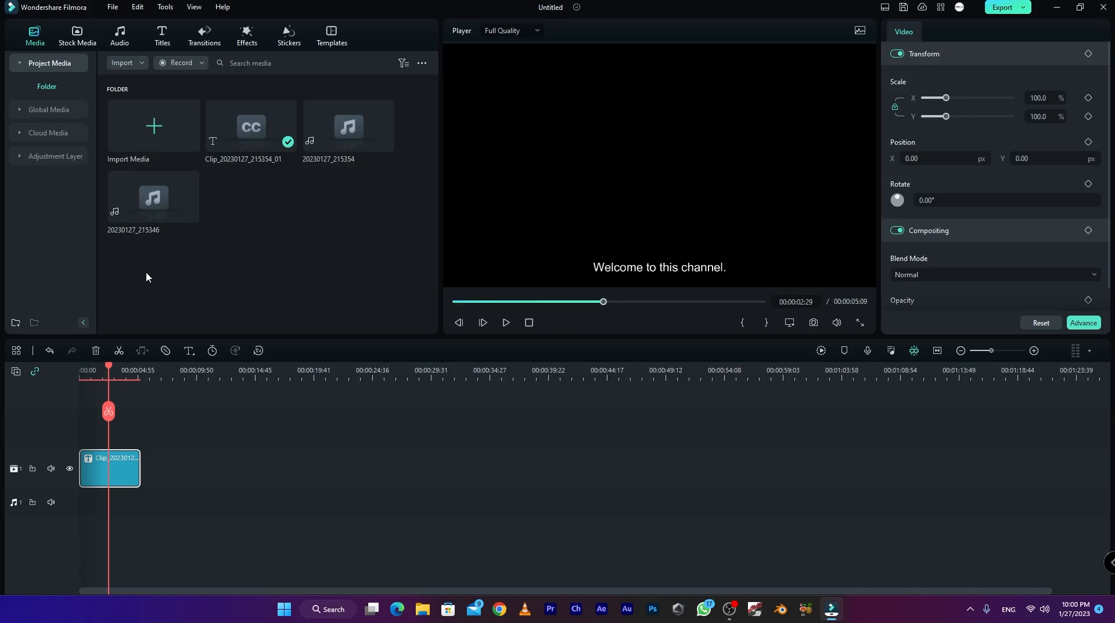
# Step: Browse the recommended titles and the 3D Titles presets in the title library
pyautogui.click(162, 35)
pyautogui.click(50, 86)
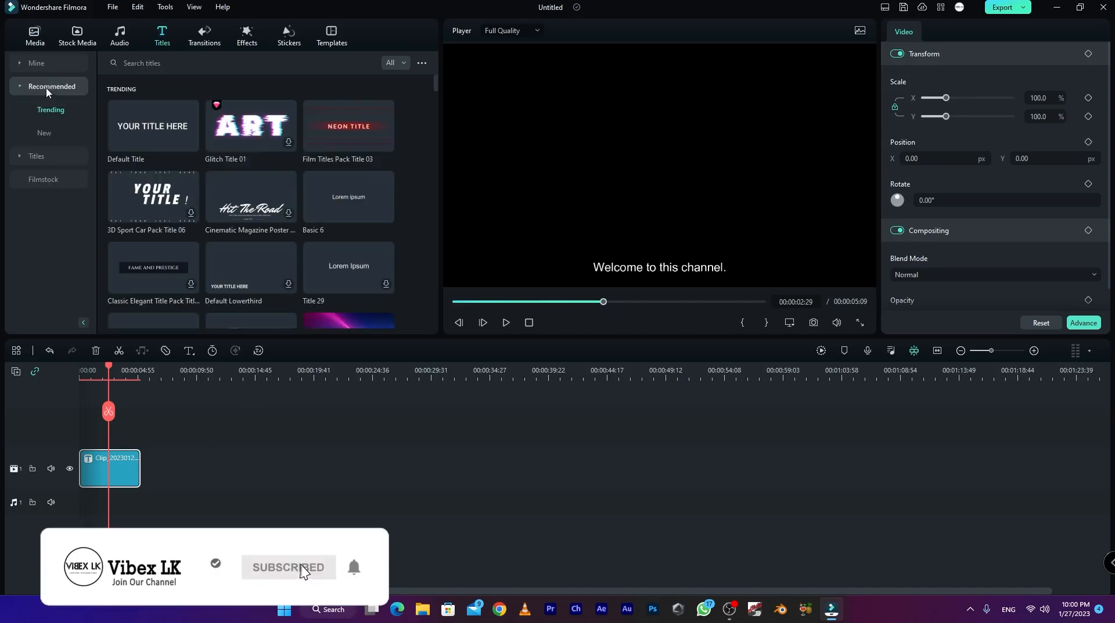
pyautogui.click(44, 161)
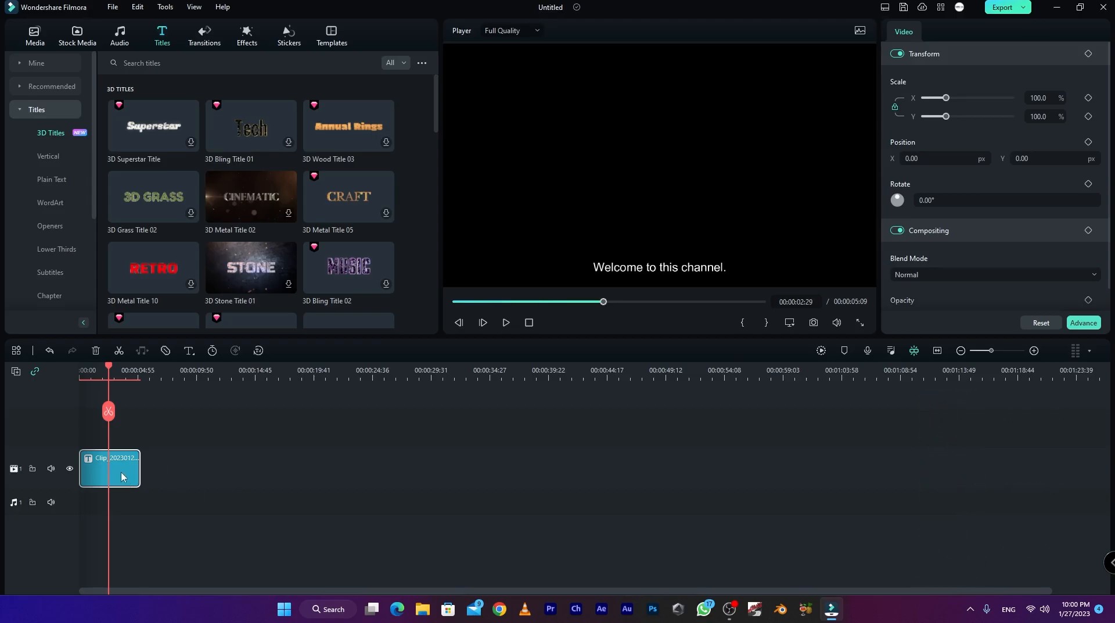
# Step: Open the Text-to-Speech settings for the selected subtitle clip and check the title languages, keeping English (US)
pyautogui.click(261, 353)
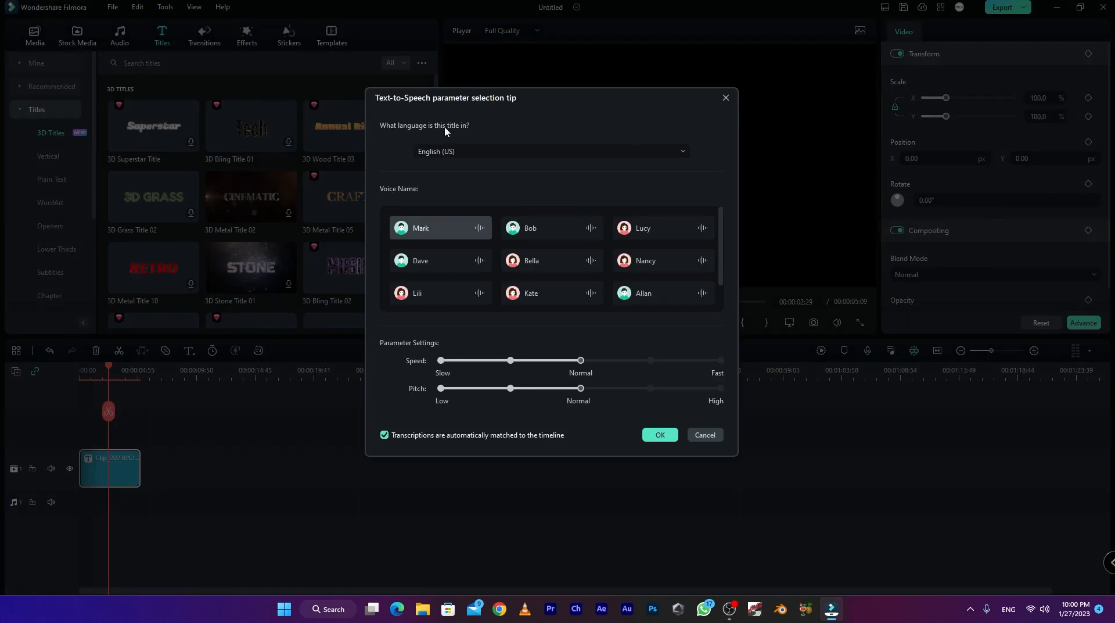
pyautogui.click(481, 152)
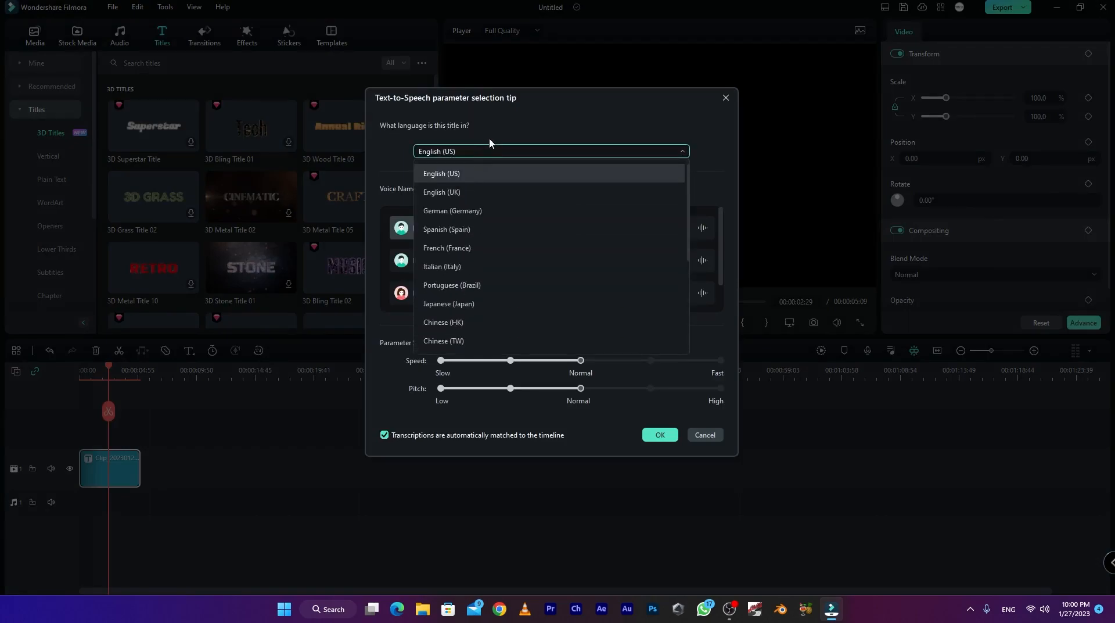
pyautogui.click(507, 125)
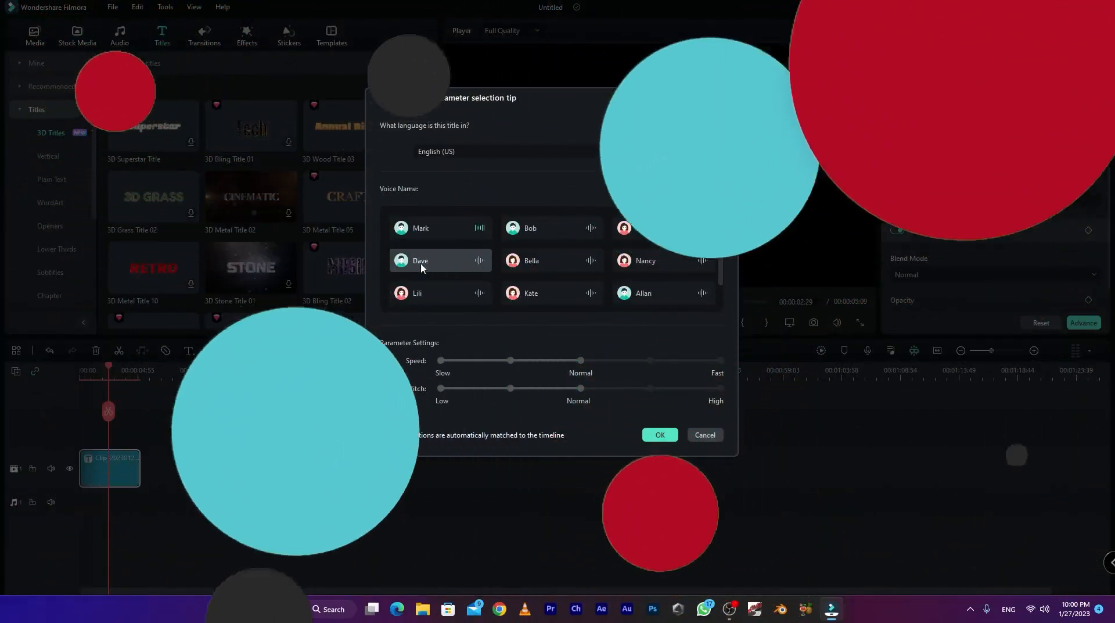
# Step: Audition several Text-to-Speech voices, including Bob, Nancy and Lucy, and choose Dave
pyautogui.click(466, 256)
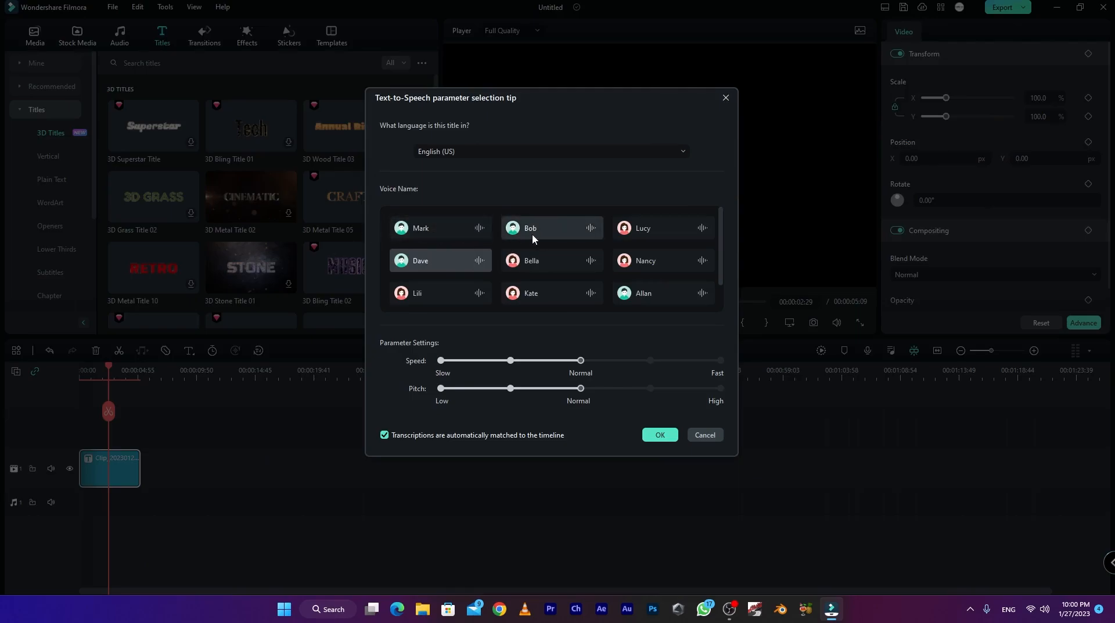
pyautogui.click(575, 230)
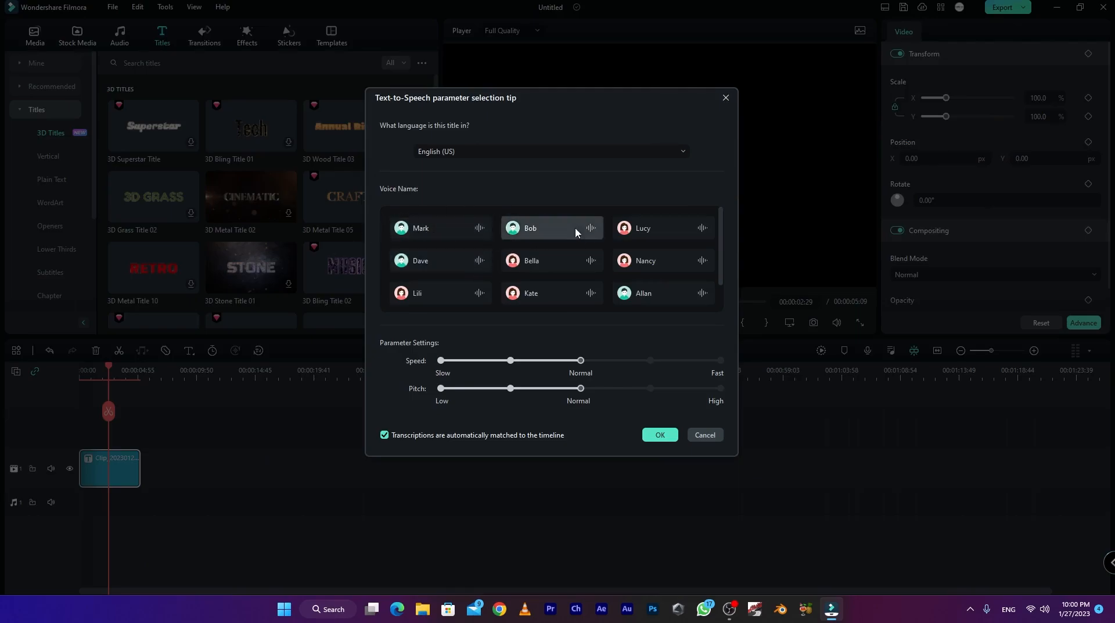
pyautogui.click(629, 289)
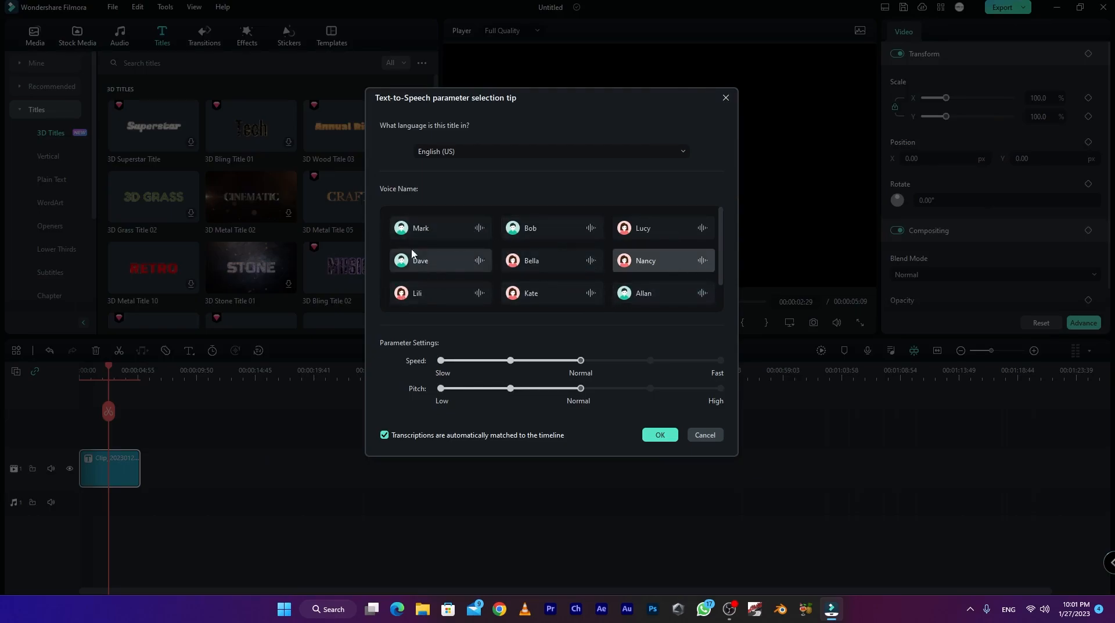
pyautogui.click(671, 229)
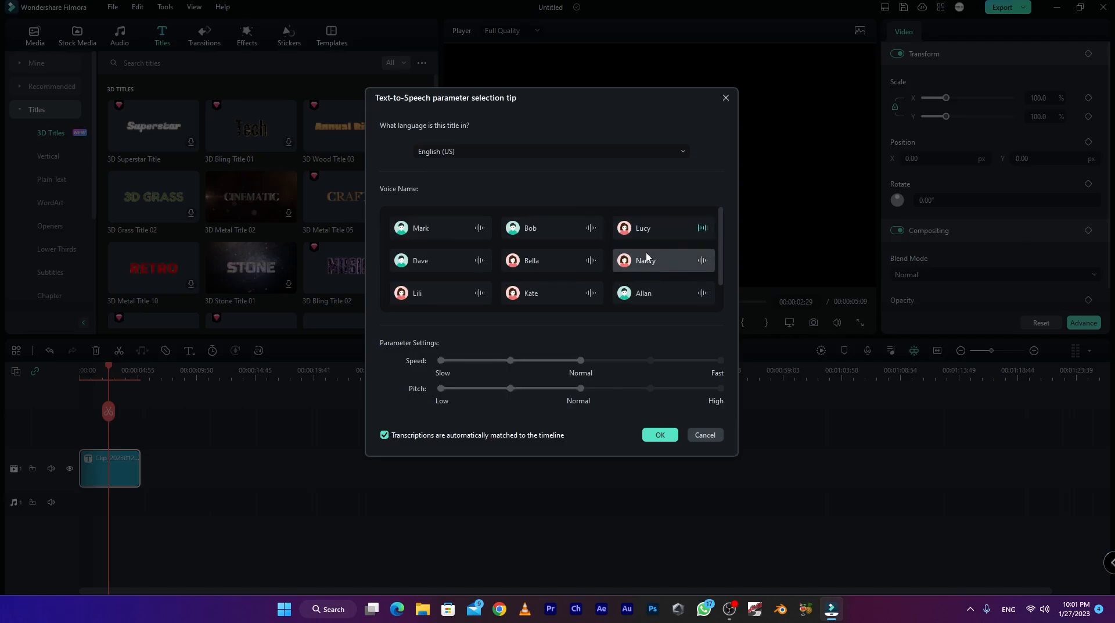
pyautogui.click(439, 265)
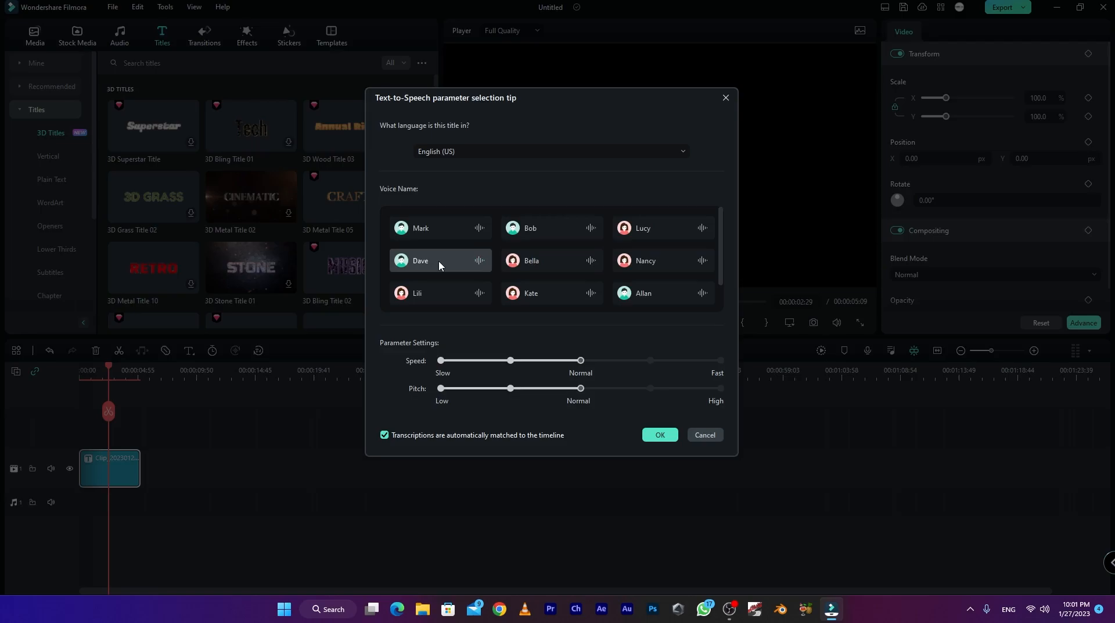
# Step: Audition the Mark and Bob voices for the subtitle clip, and return to the Dave voice
pyautogui.click(455, 230)
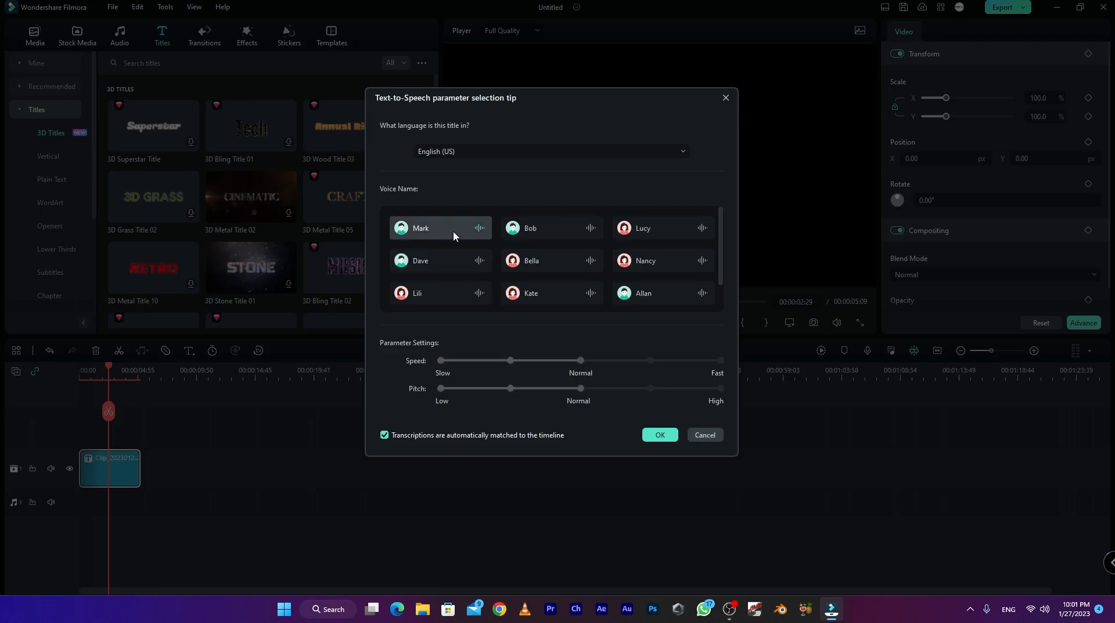
pyautogui.click(580, 230)
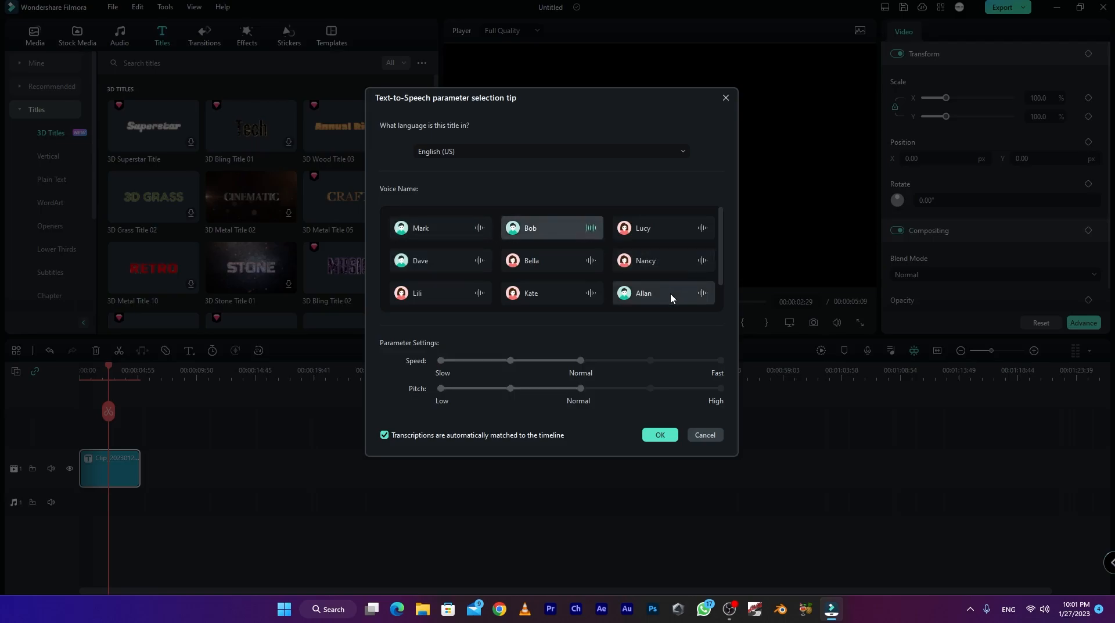
pyautogui.click(491, 265)
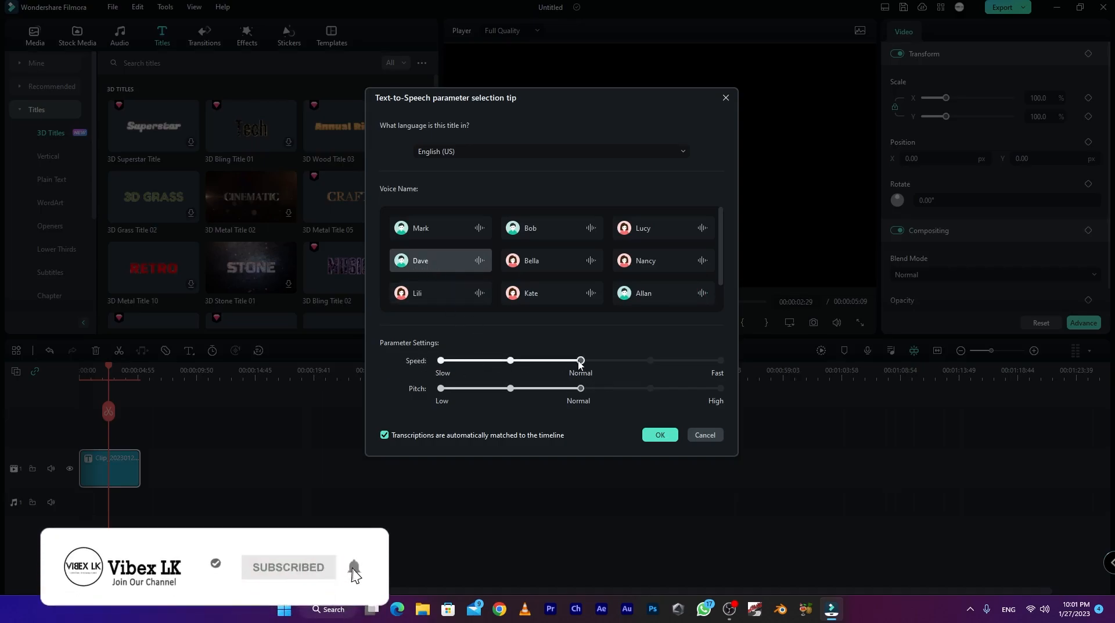
# Step: Try a speech speed one notch above Normal and the Lili voice, and set the speed back to Normal
pyautogui.moveTo(580, 360); pyautogui.dragTo(631, 361)
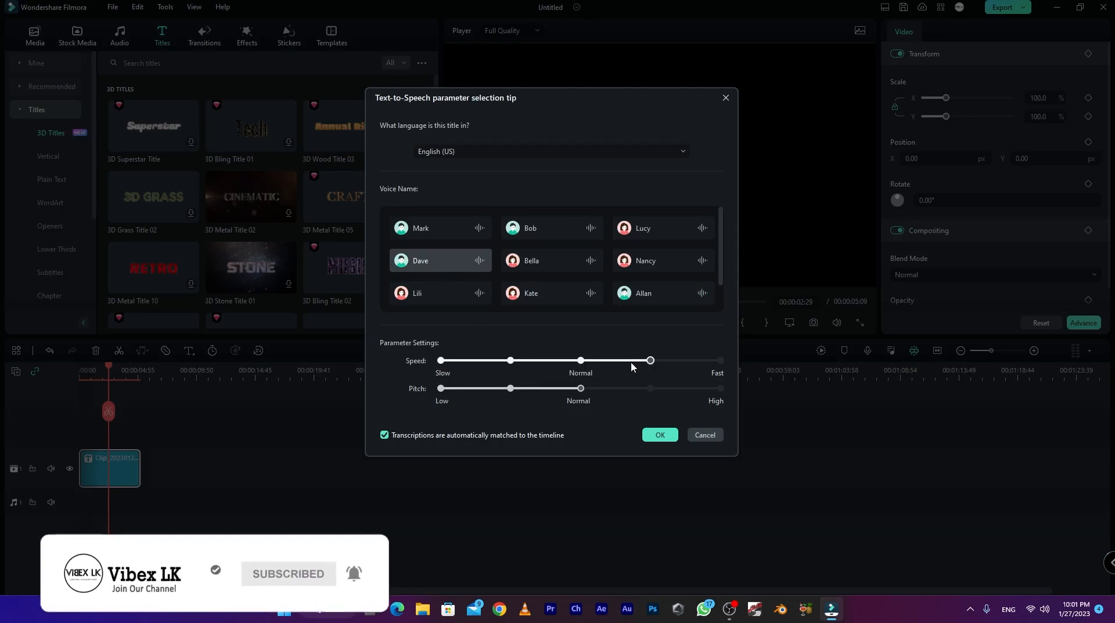
pyautogui.click(459, 291)
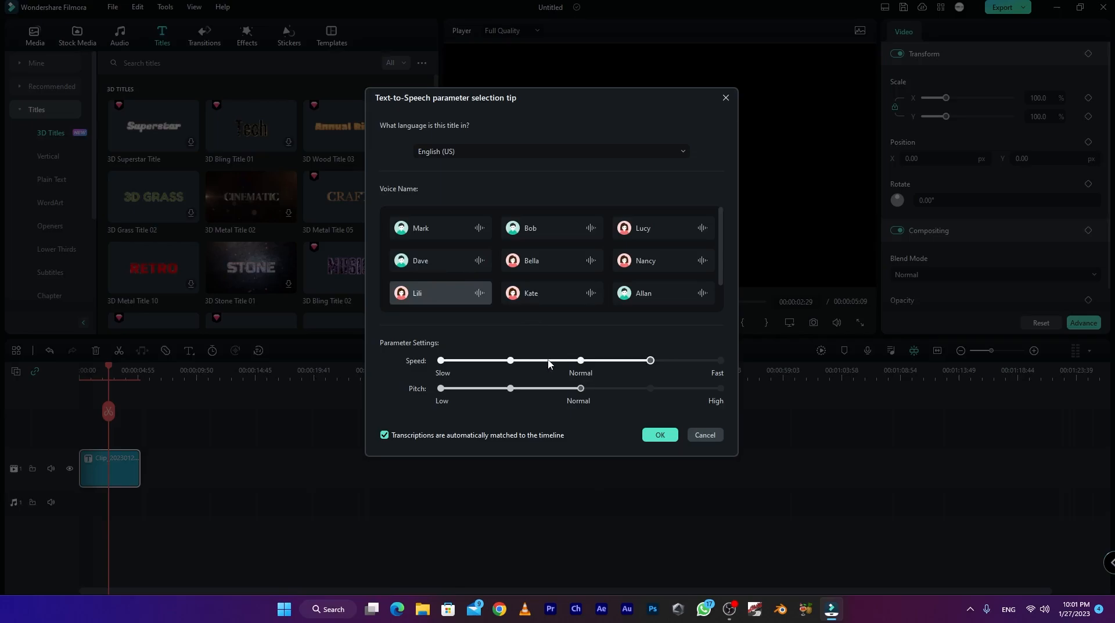
pyautogui.click(582, 361)
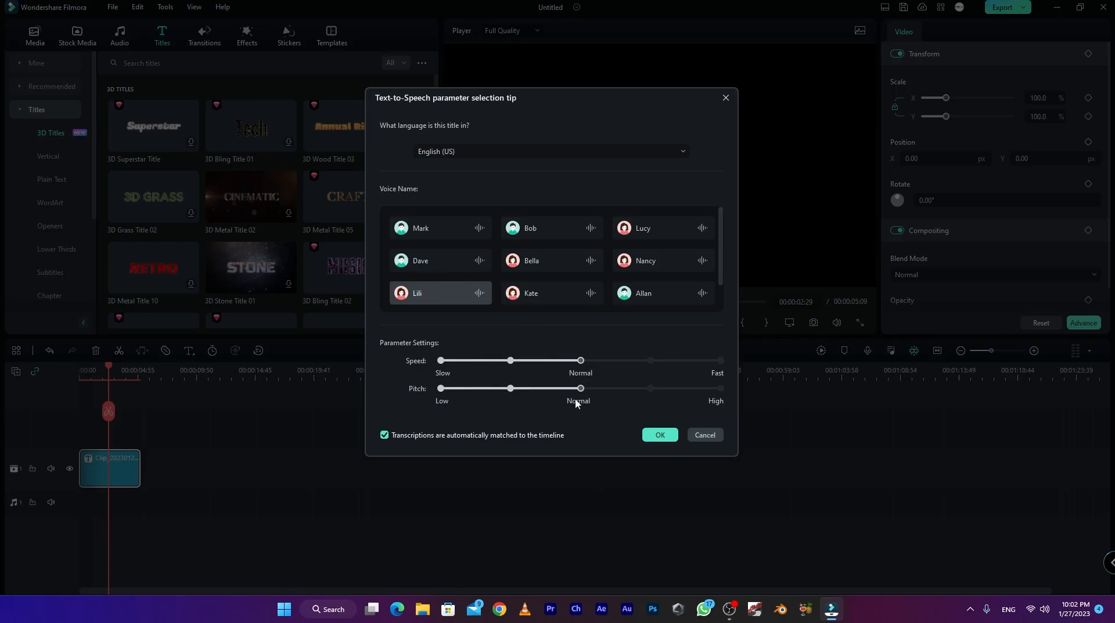
# Step: Raise the pitch one notch above Normal, generate the speech with the Dave voice, and close the list of voice-text services
pyautogui.click(649, 388)
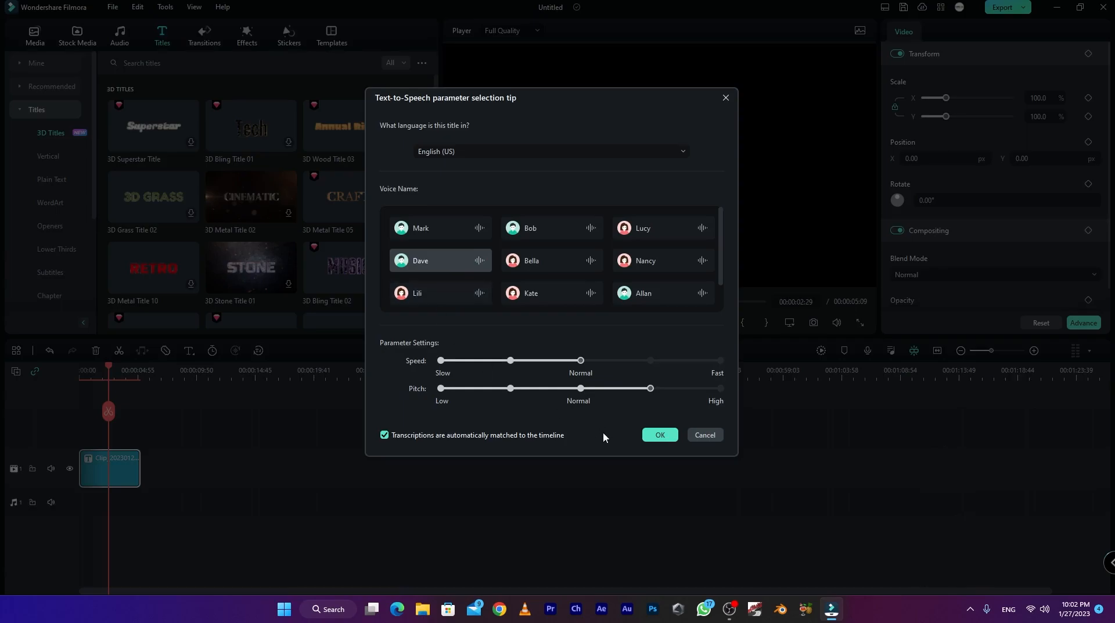
pyautogui.click(660, 435)
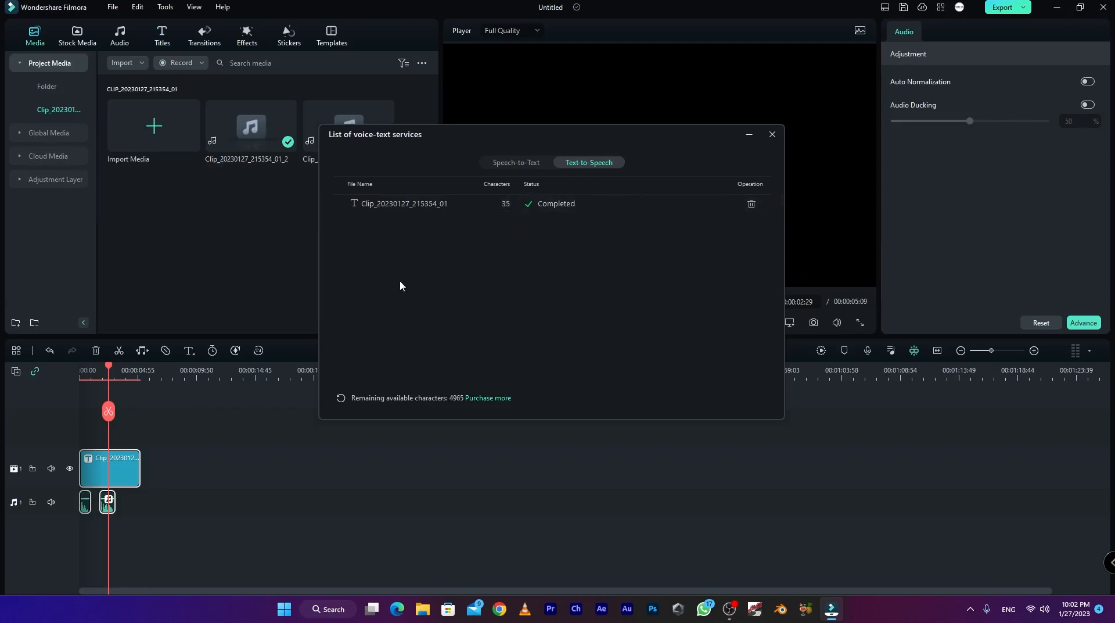
pyautogui.click(773, 135)
# Step: Play the timeline from the beginning twice to check the generated voice against the subtitles
pyautogui.moveTo(109, 368); pyautogui.dragTo(81, 370)
pyautogui.press('space')
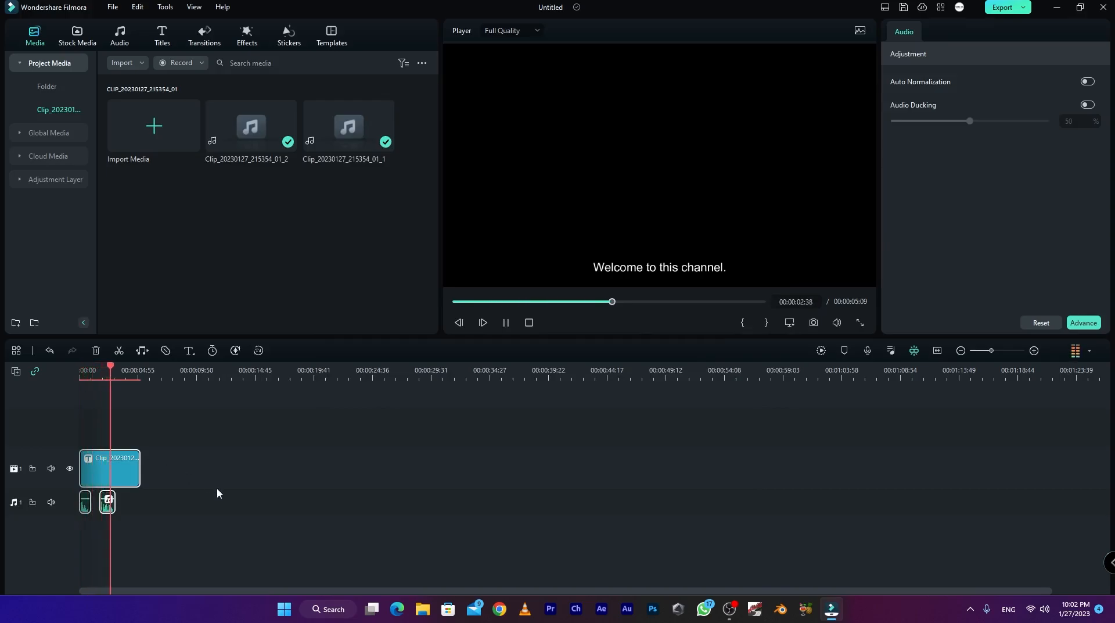
pyautogui.click(125, 369)
pyautogui.moveTo(125, 370); pyautogui.dragTo(40, 382)
pyautogui.press('space')
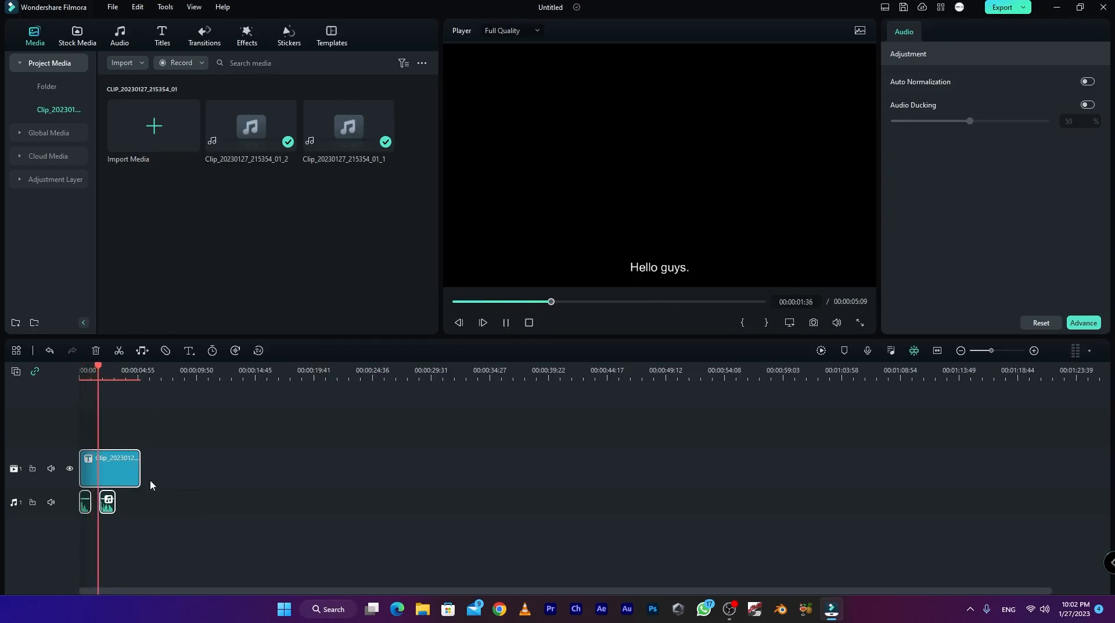
pyautogui.click(82, 432)
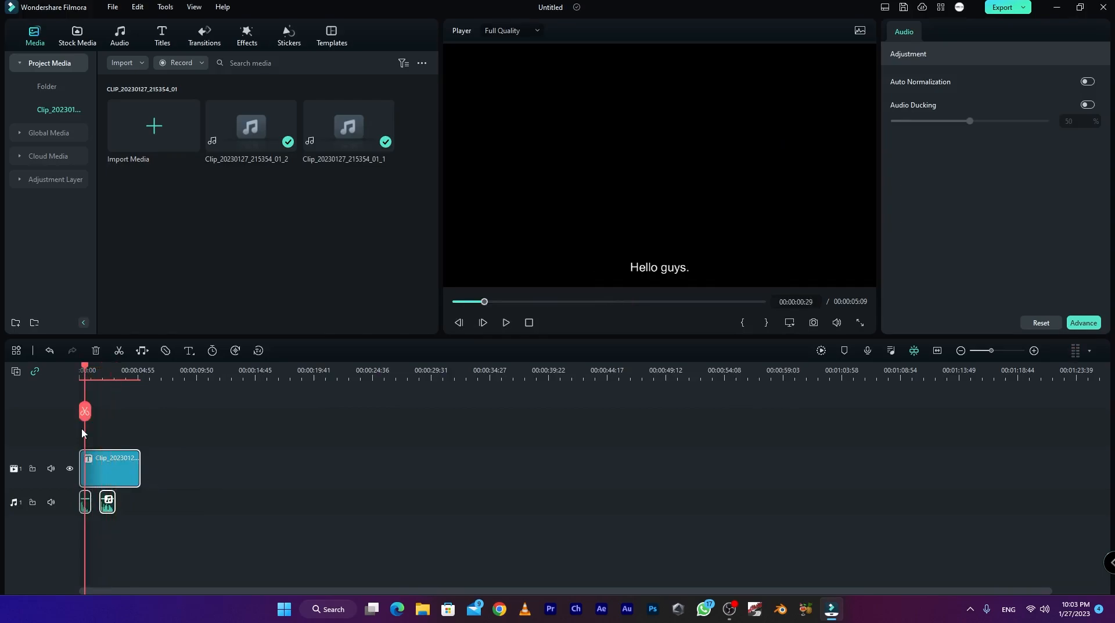